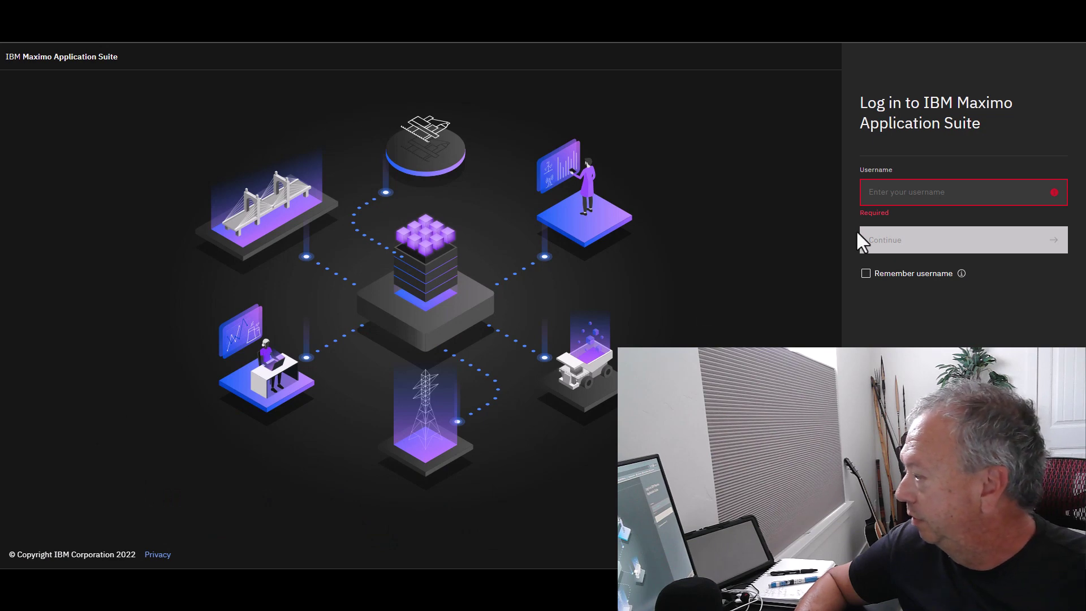
Sign in with the saved username and password, then launch the Manage application.
click(881, 195)
click(917, 217)
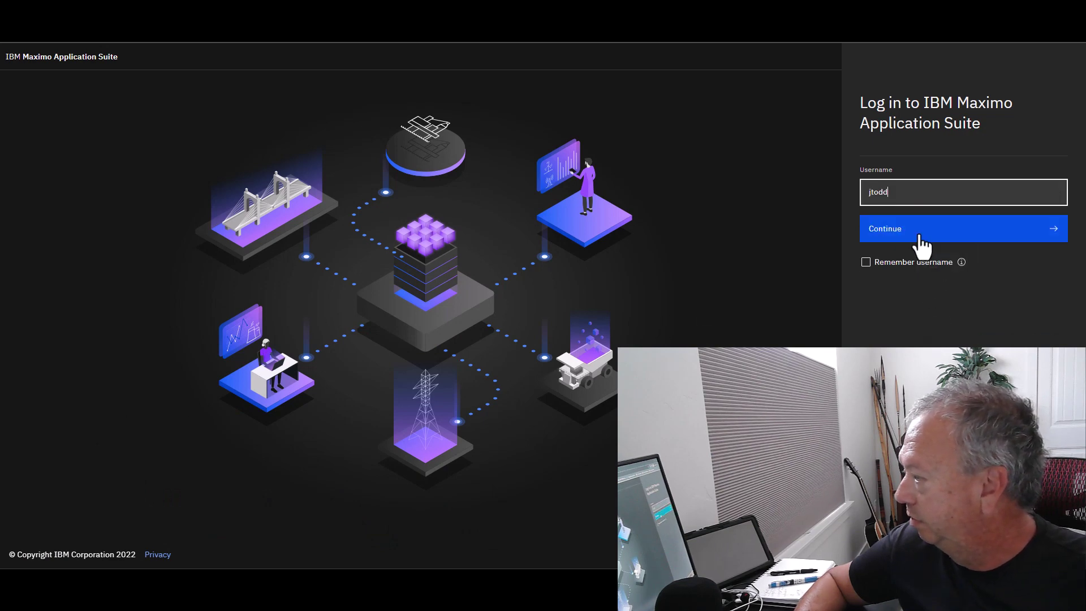
click(921, 244)
click(916, 206)
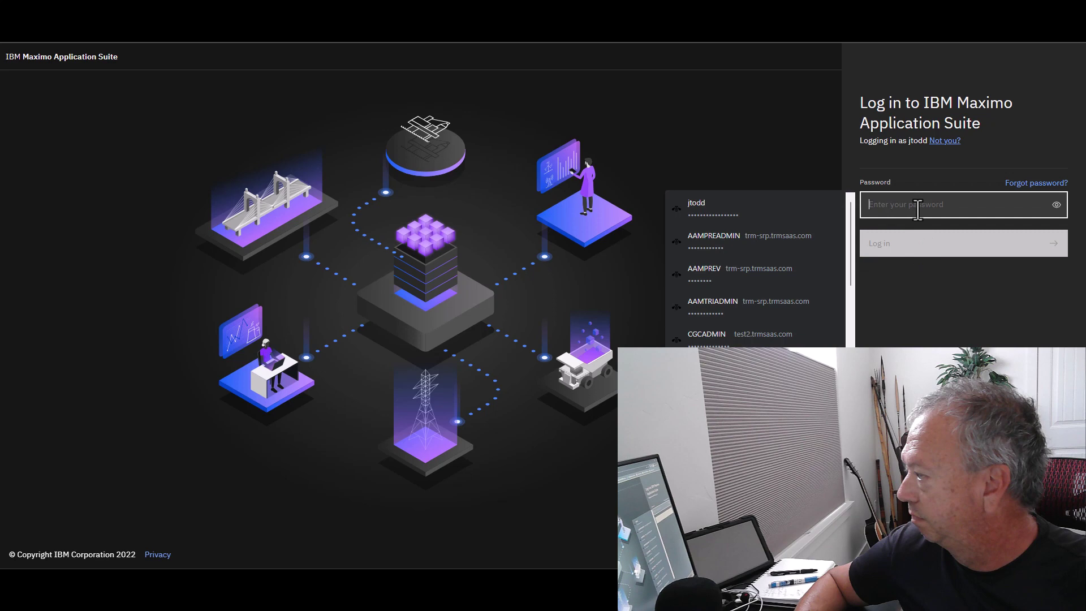
click(770, 211)
click(880, 245)
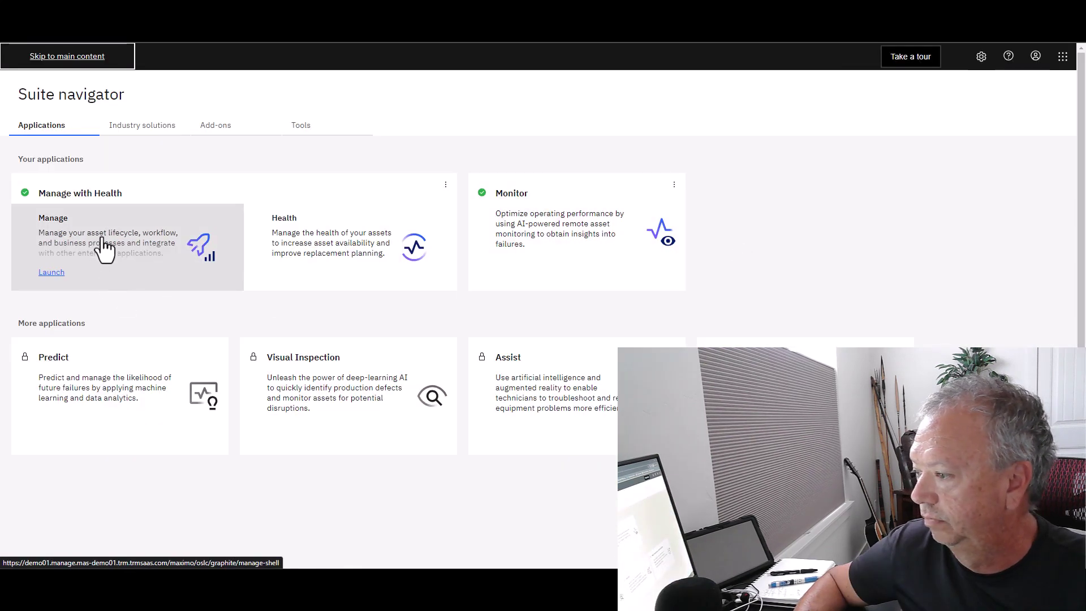
click(104, 248)
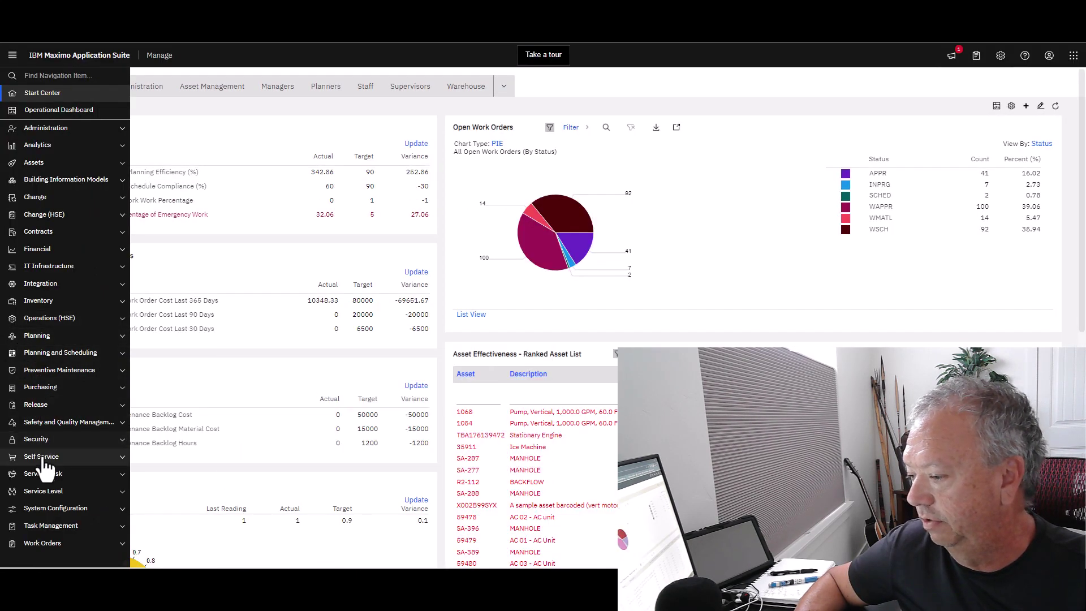
Open Security Groups and filter the group list by 'mana' to show only MANAGERS.
click(51, 440)
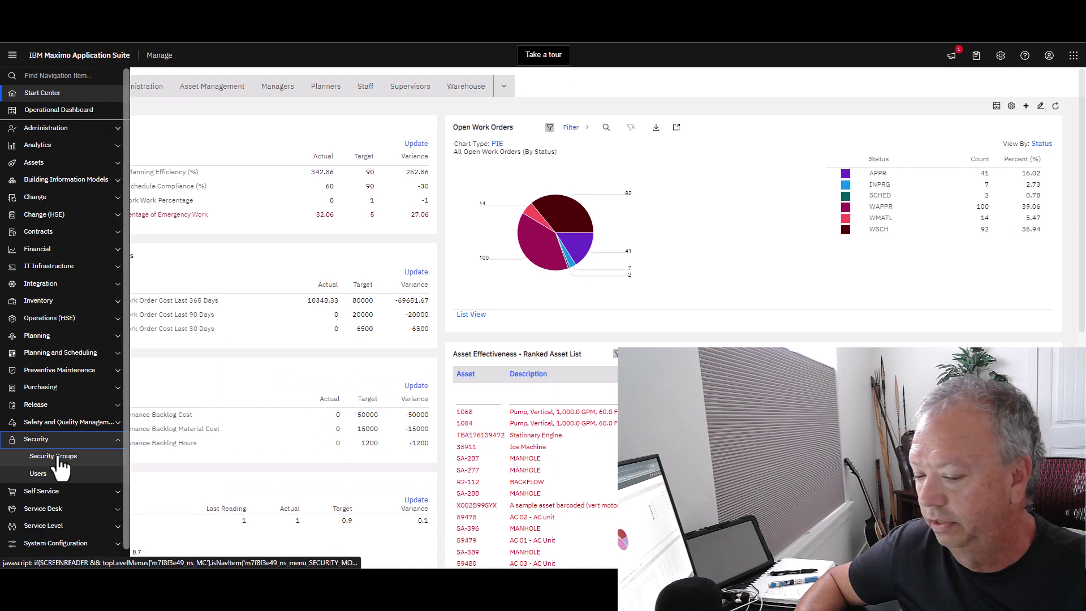
click(58, 457)
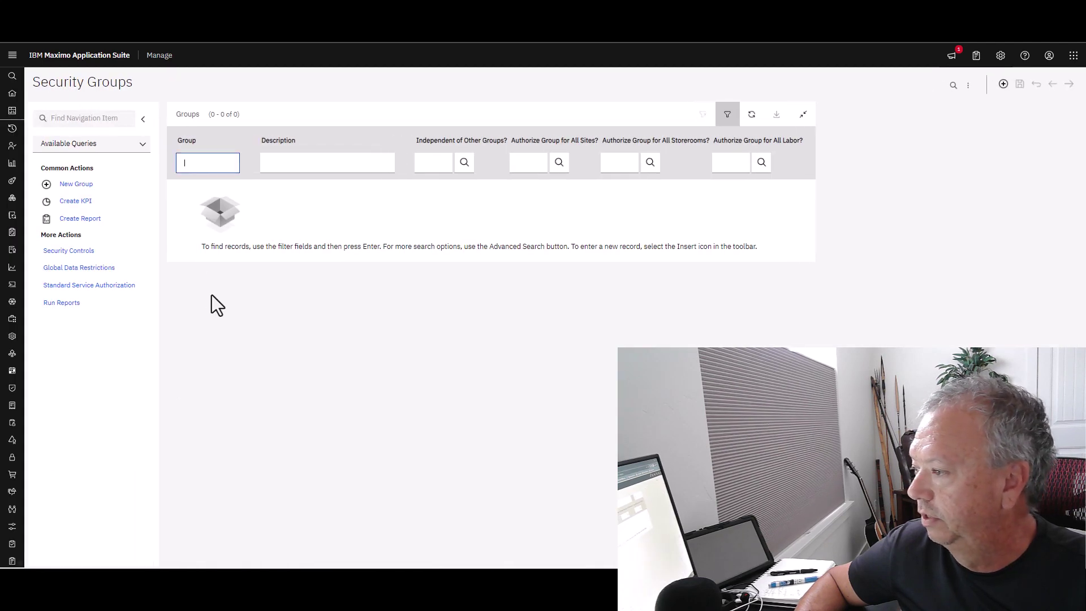
click(225, 162)
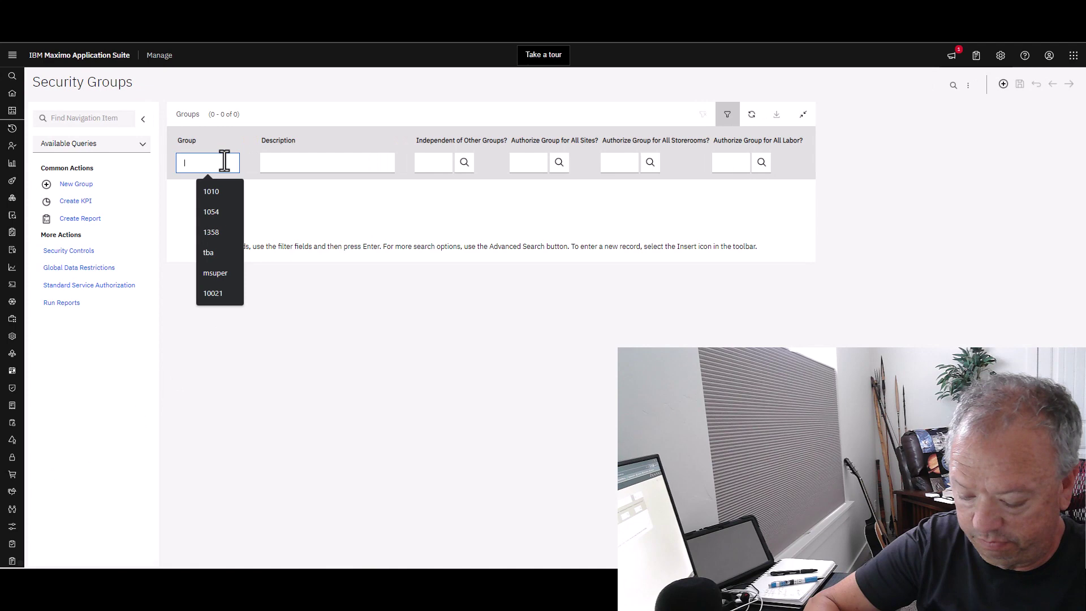
text(mana)
key(Return)
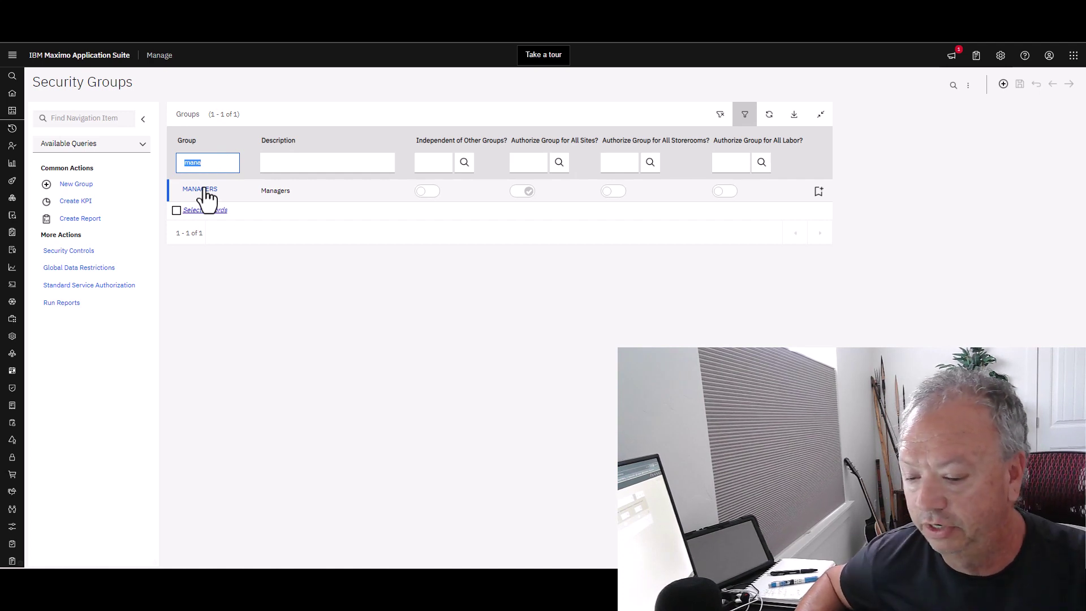
Open the MANAGERS group's Applications list, filtered to application type 'tool'.
click(203, 190)
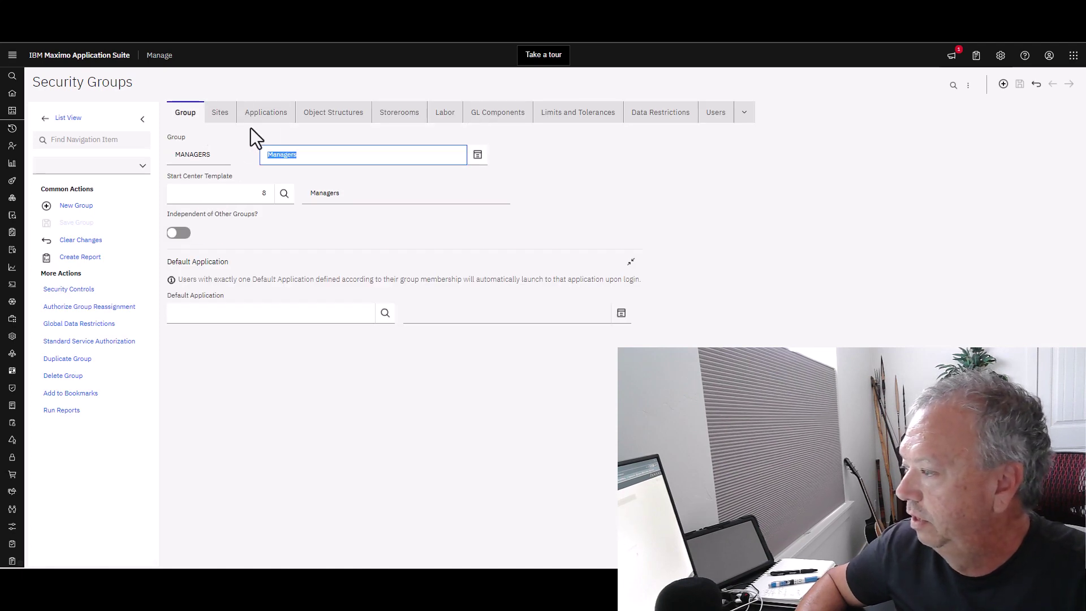
click(267, 117)
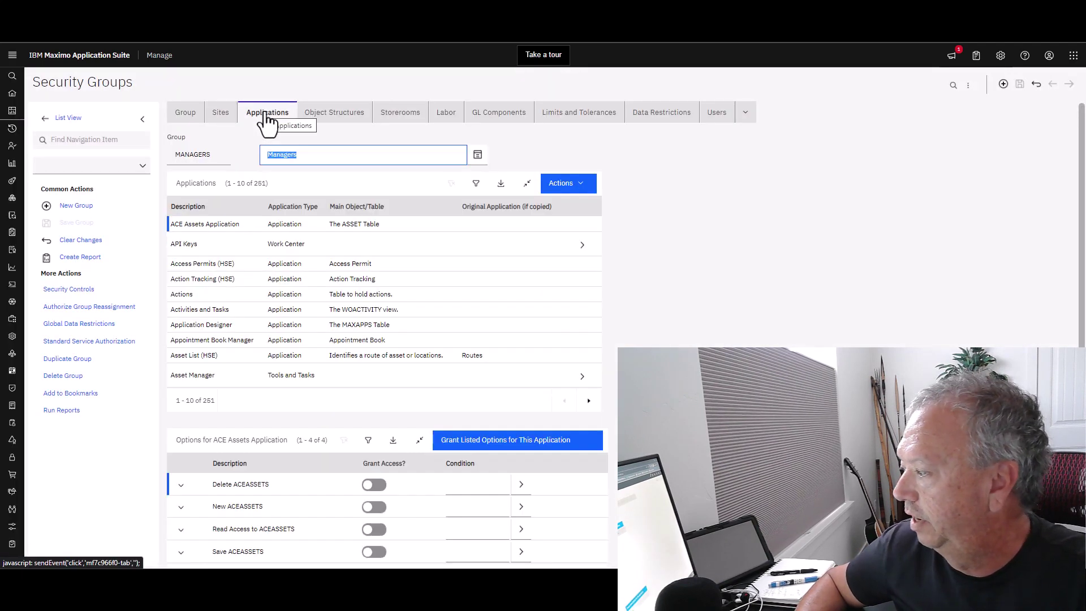
click(477, 184)
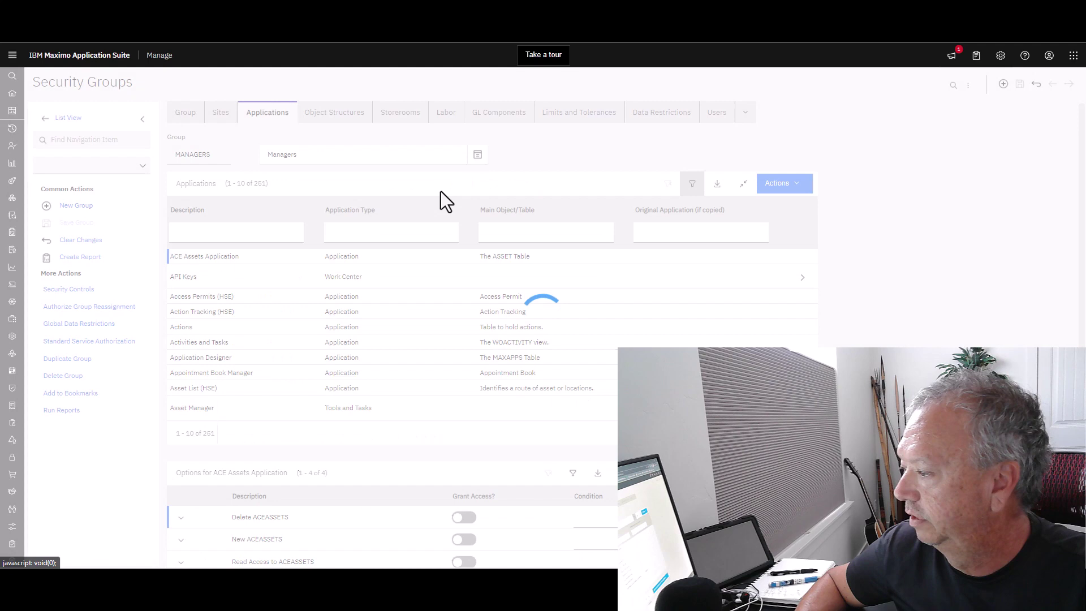
click(345, 233)
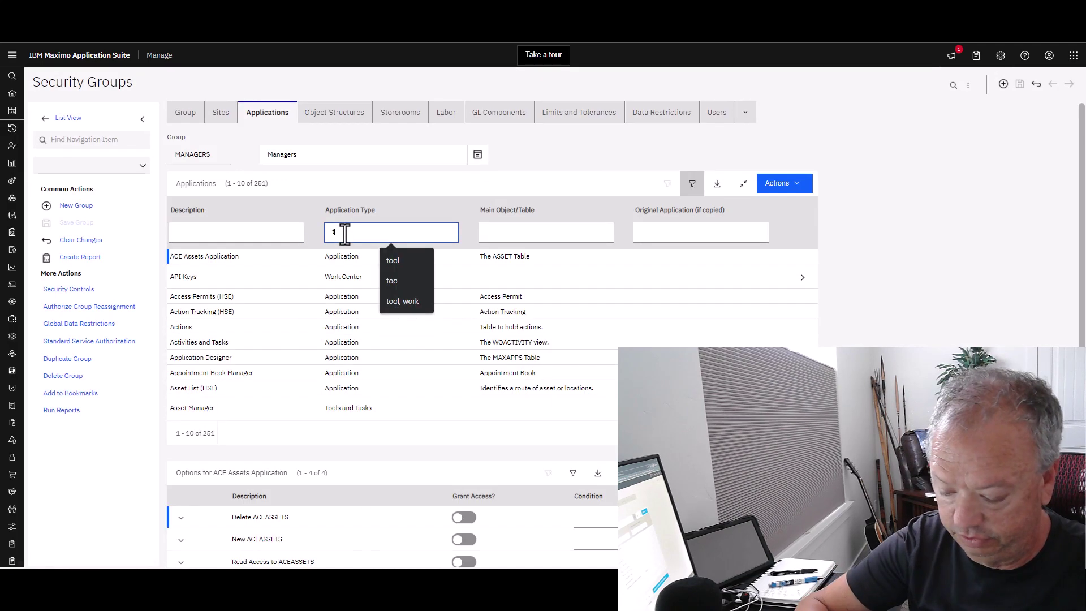
text(tool)
key(Return)
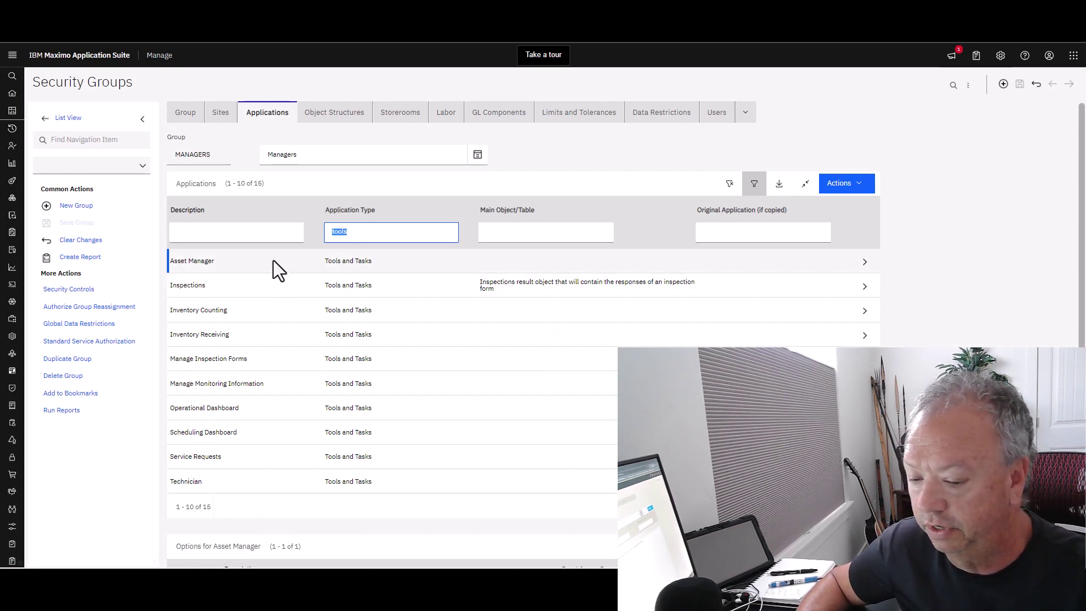
Grant read access to the Technician mobile application and save the group.
click(191, 480)
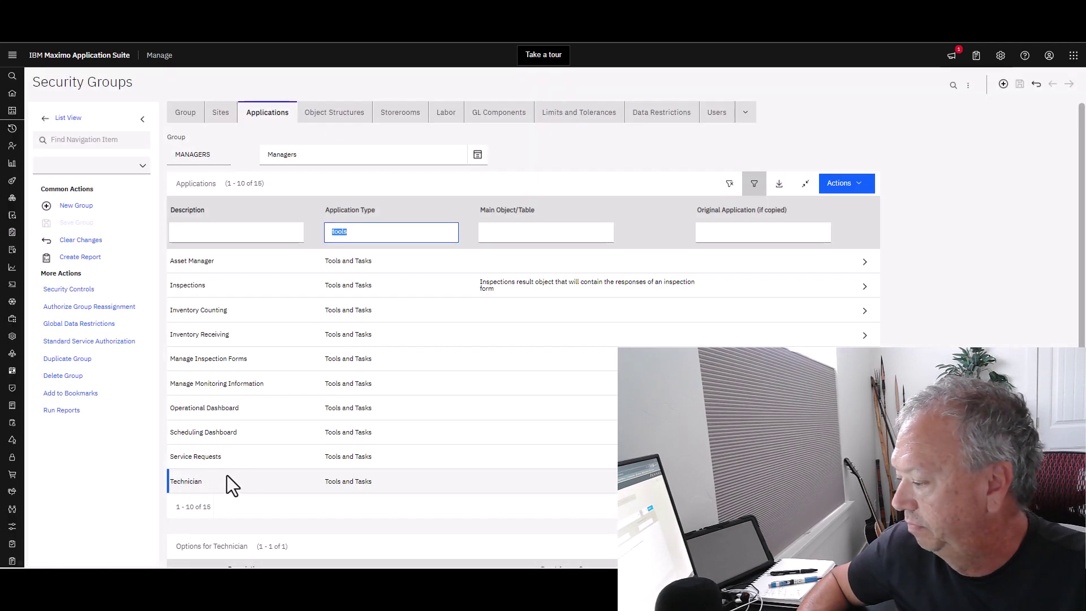
scroll(249, 474, down, 2)
scroll(425, 415, down, 1)
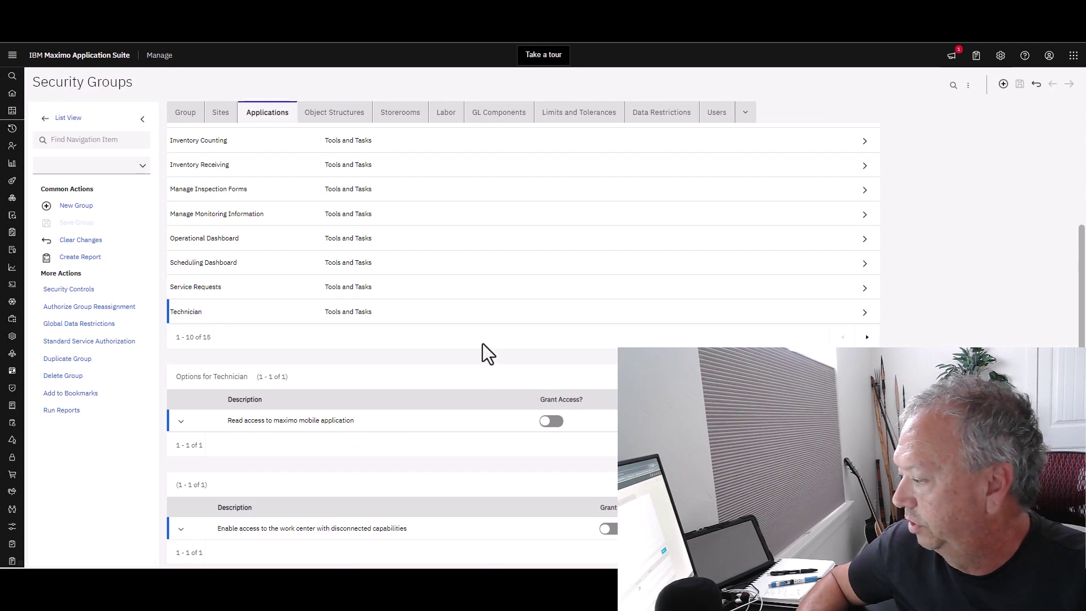
click(552, 422)
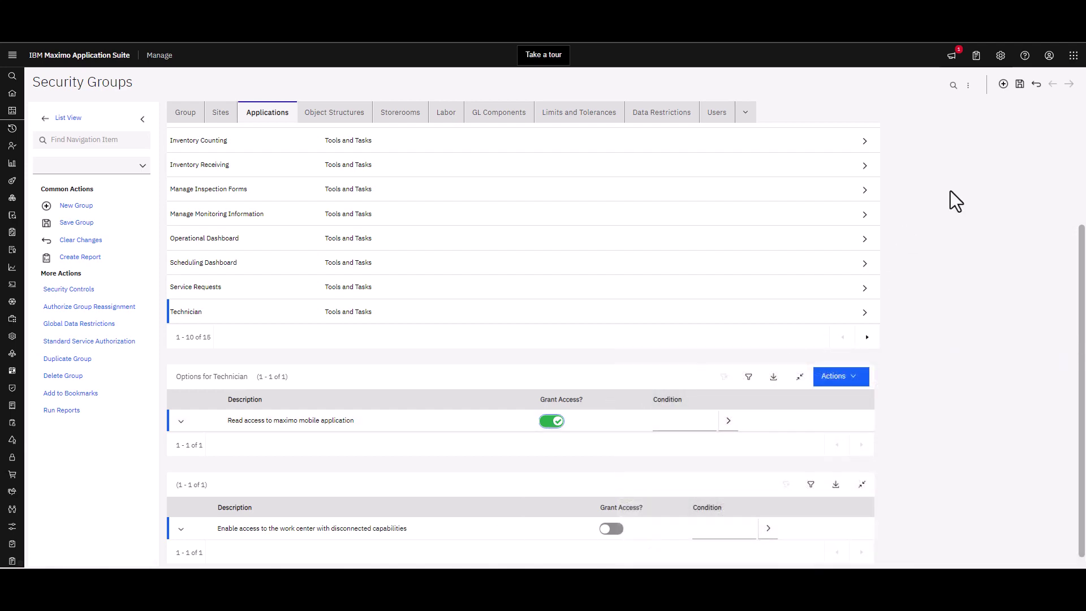
click(1020, 85)
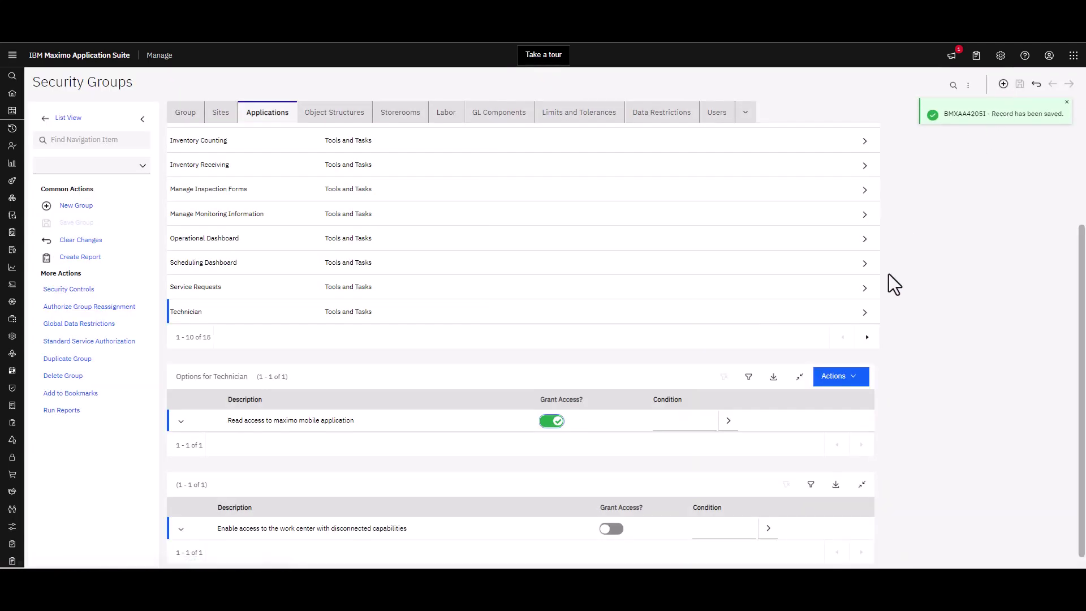
Apply the TECHMOBILE authorization template to MANAGERS for Technician and confirm the system message.
click(831, 382)
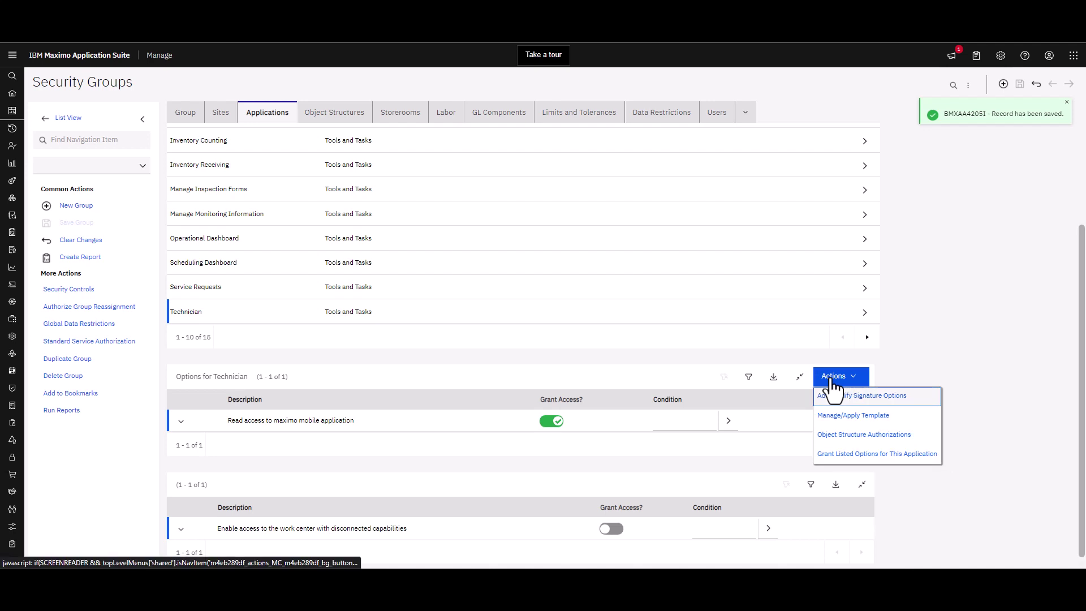
click(856, 417)
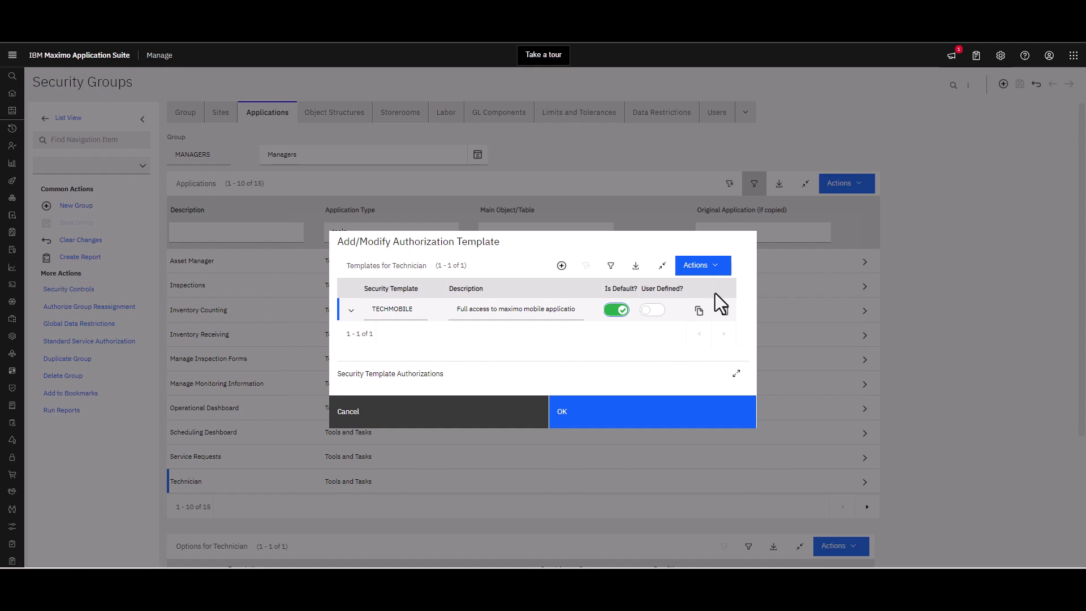
click(696, 267)
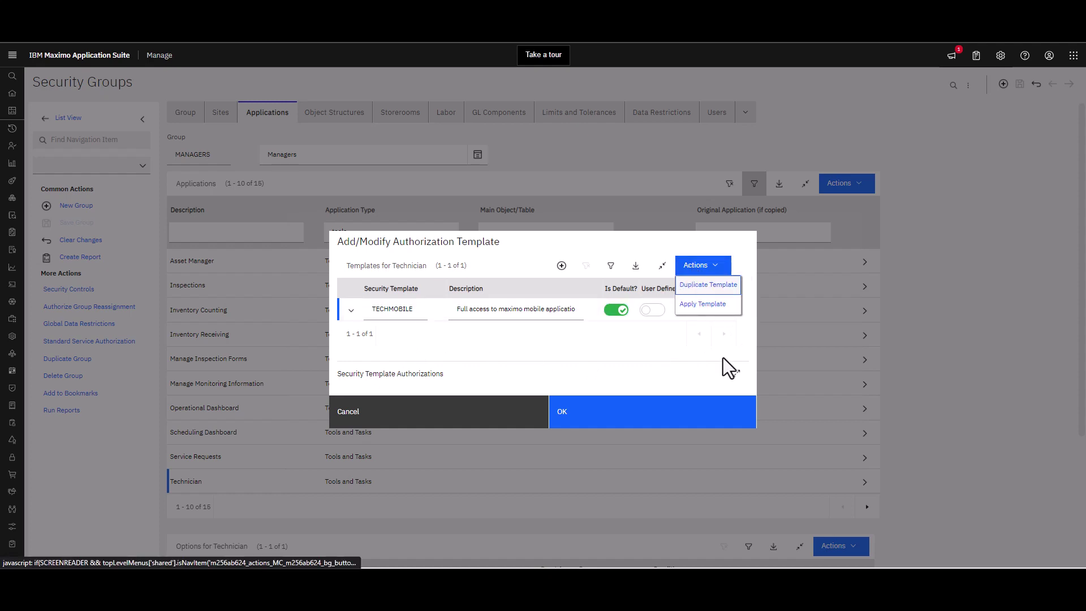
click(718, 305)
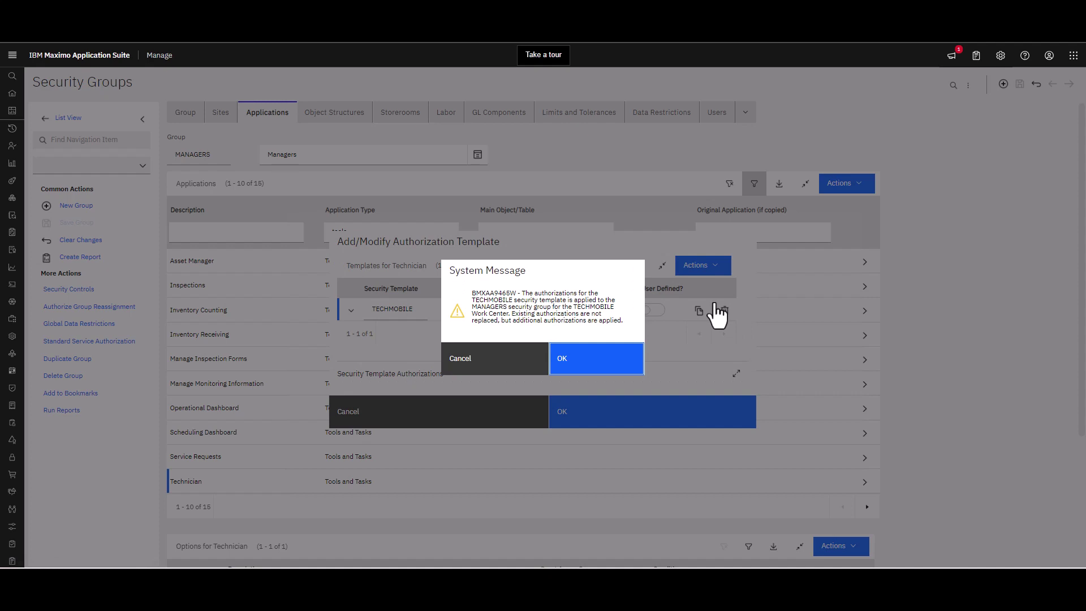
click(578, 361)
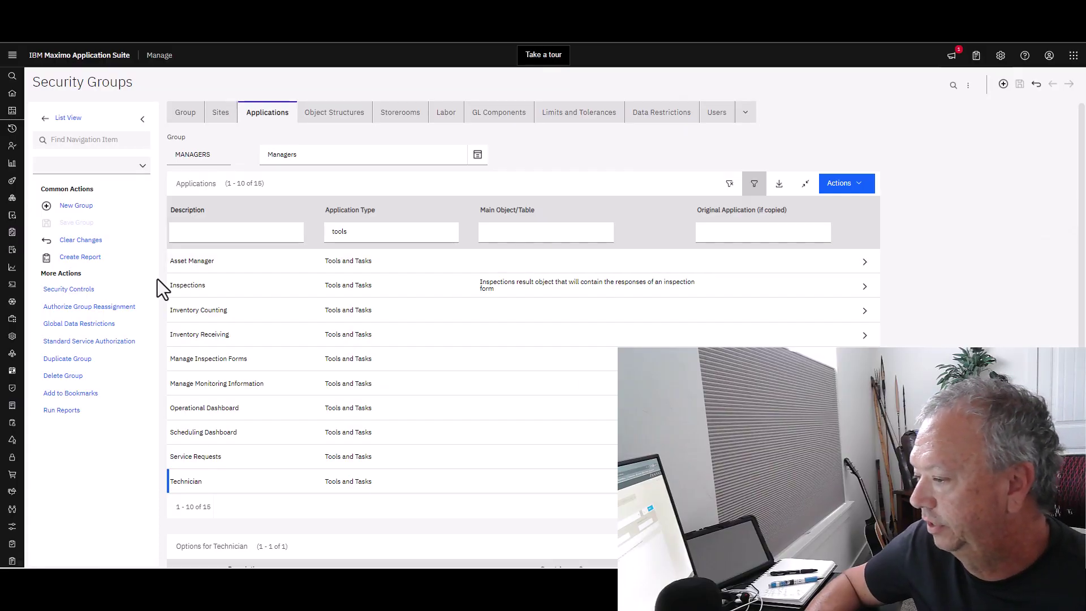
Go back to the Start Center and expand Work Orders > Role Based Applications in the navigation.
click(20, 94)
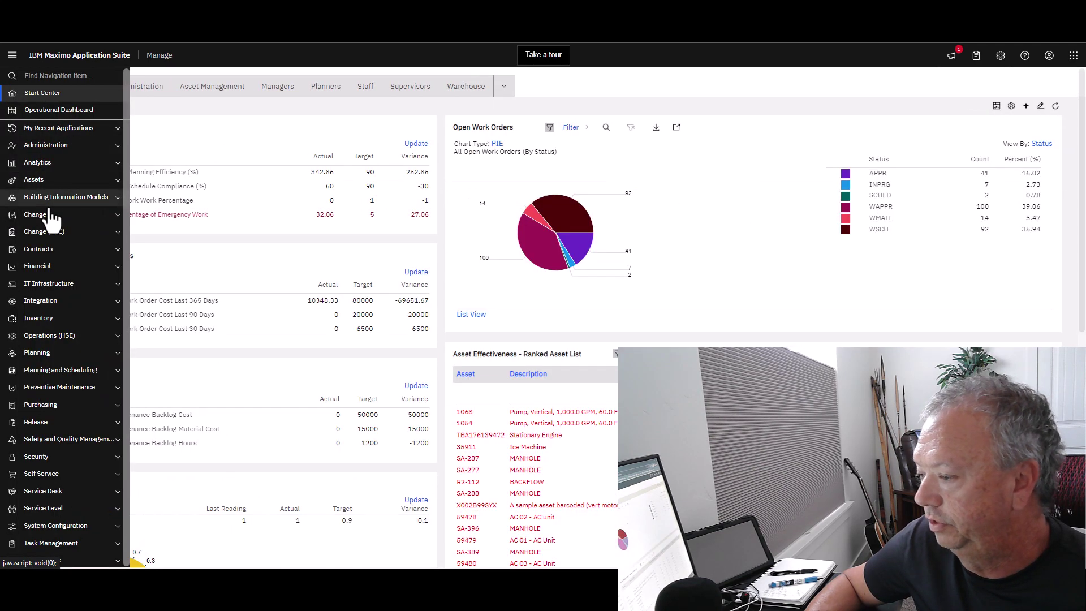
click(55, 559)
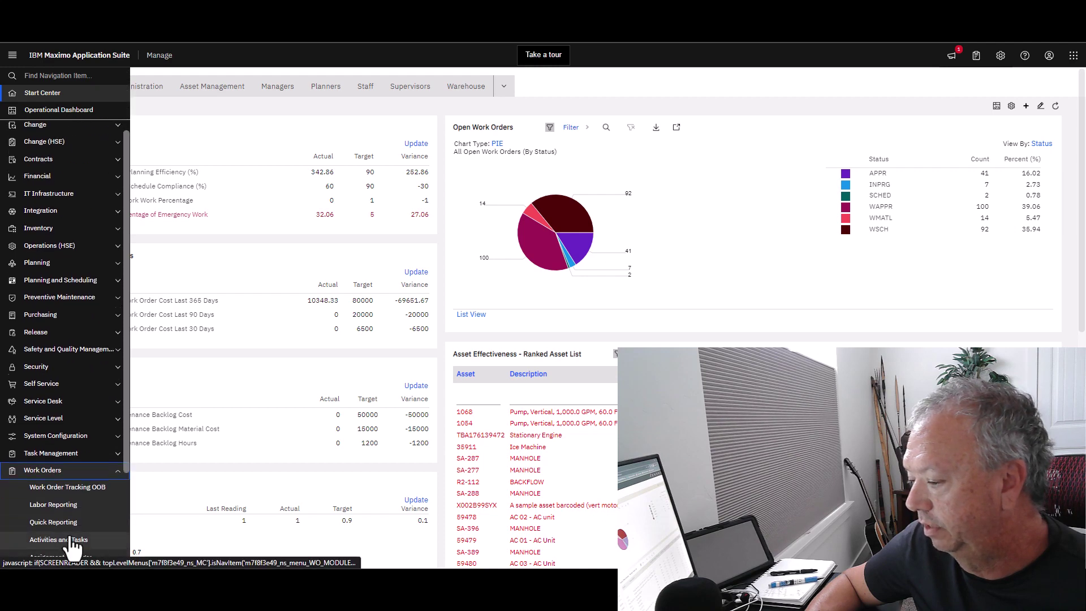
scroll(68, 543, down, 4)
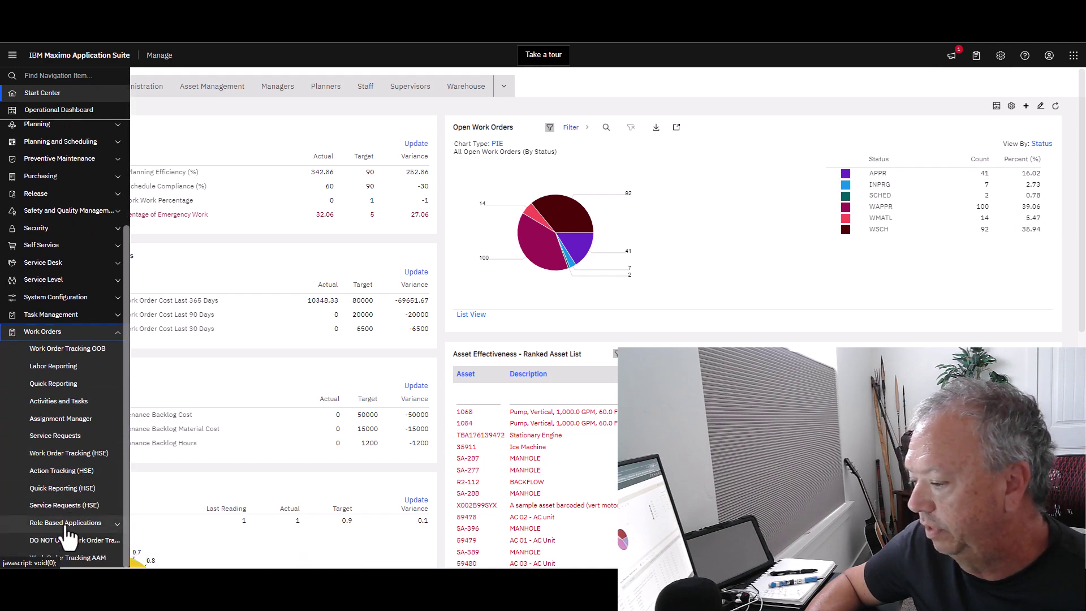
click(68, 526)
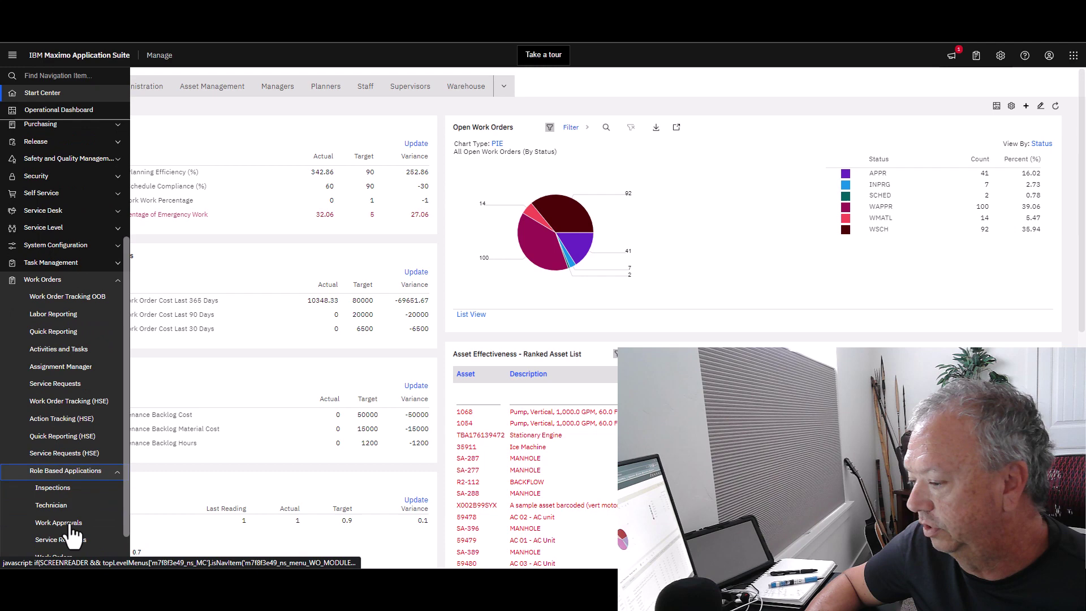
scroll(88, 486, down, 1)
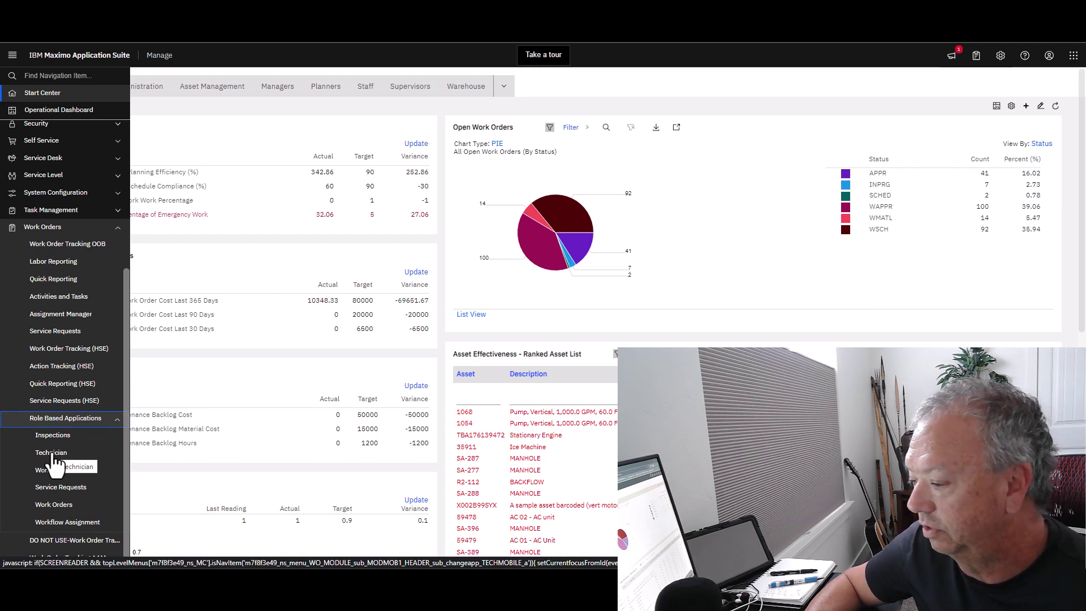
Launch the Technician app and switch from Assigned work to the Work order history view.
click(51, 454)
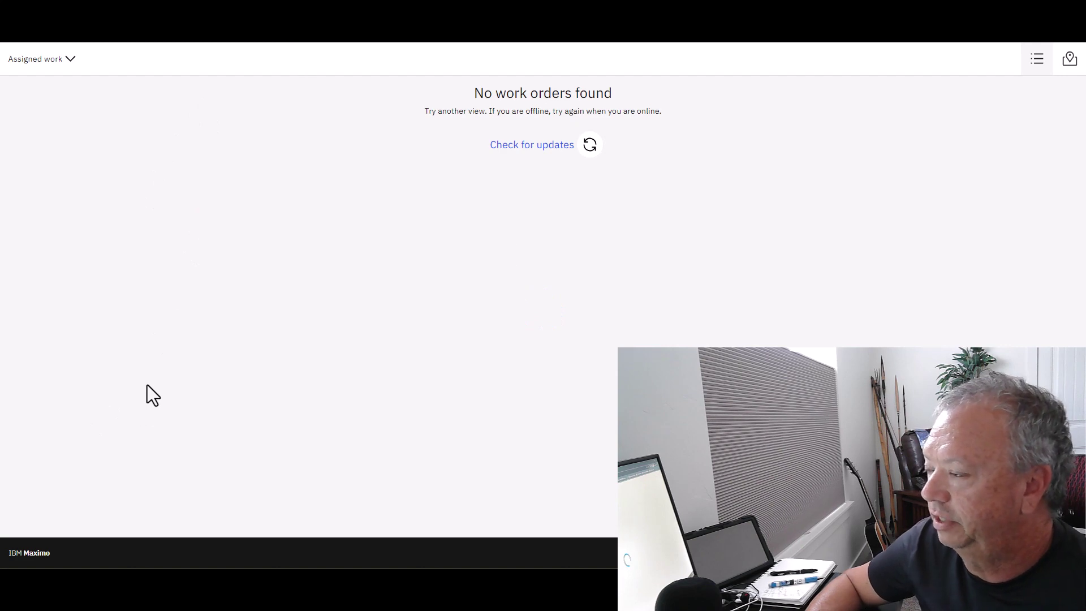
click(71, 61)
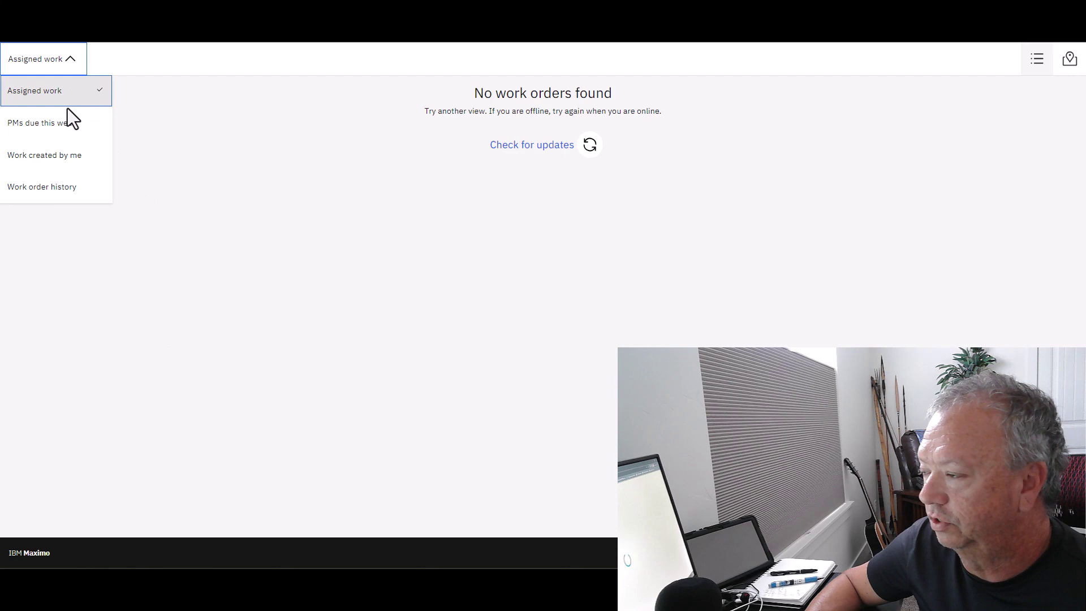
click(60, 185)
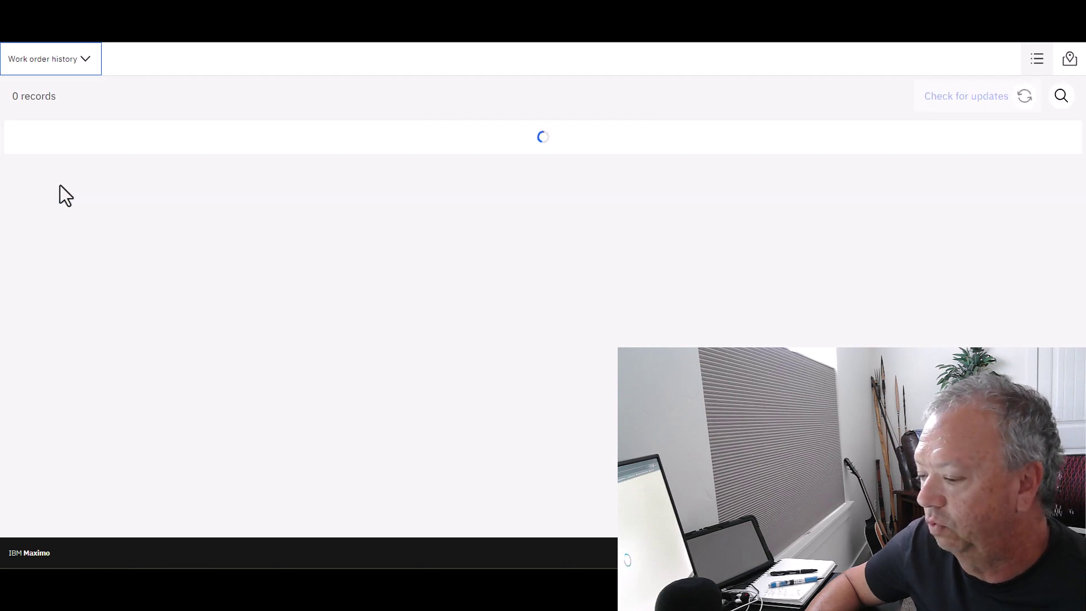